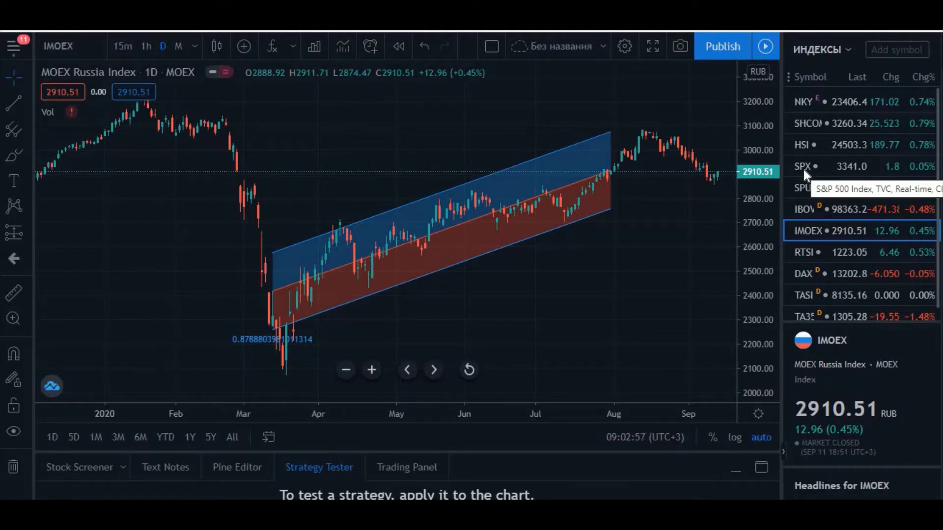
- Open the S&P 500 (SPX) chart, and switch the watchlist from ИНДЕКСЫ to Список котировок
click(804, 169)
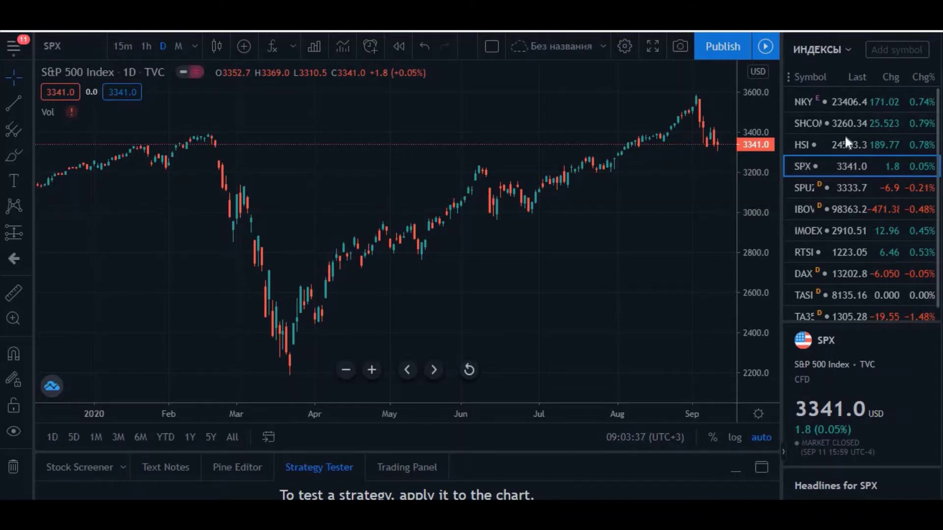
click(849, 49)
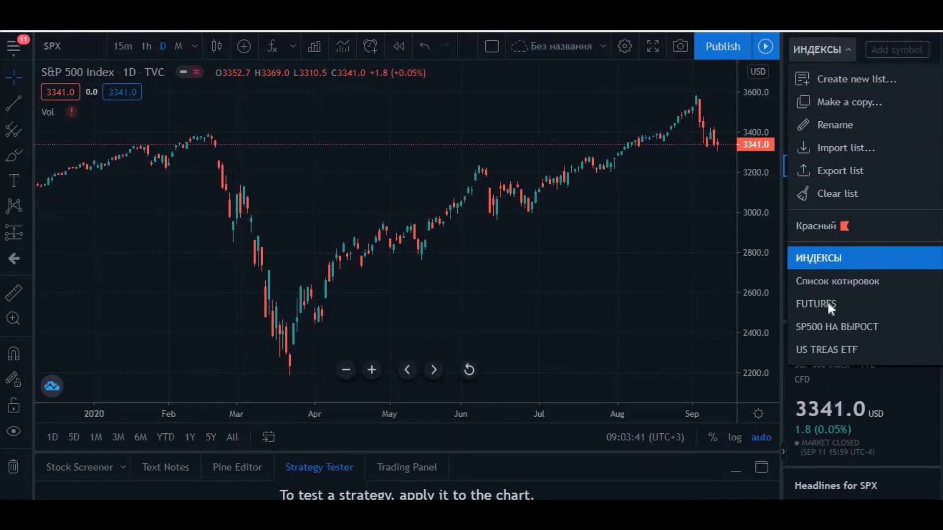
click(830, 277)
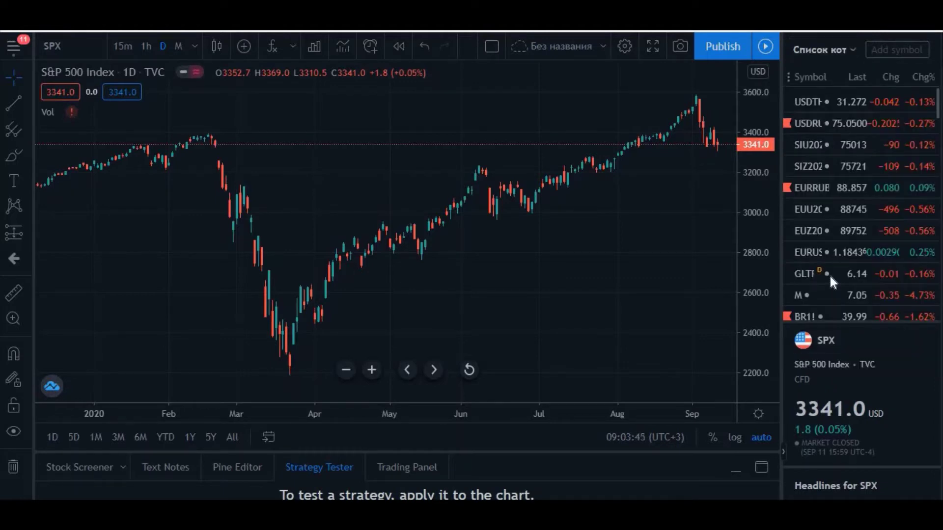
- View the daily USDRUB_TOM chart, followed by the Brent Oil Futures (BR1!) chart, from the watchlist
click(807, 124)
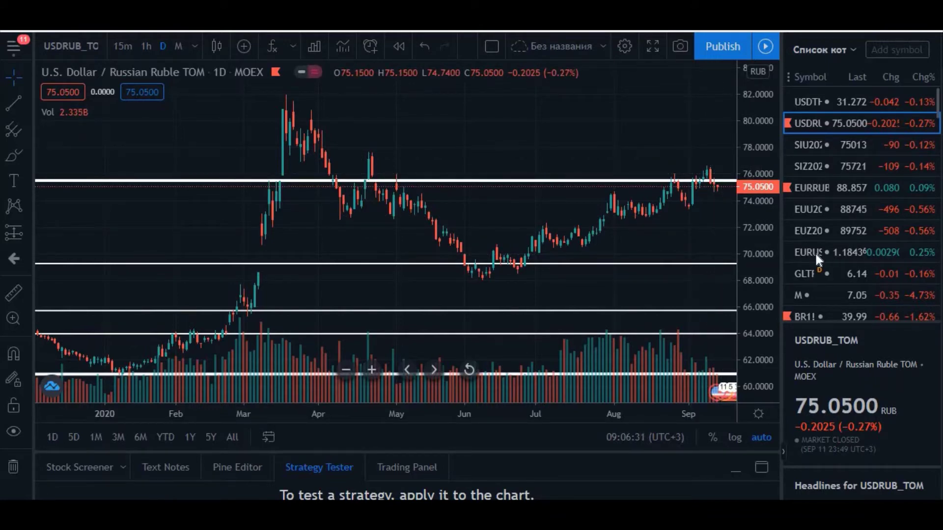
scroll(816, 254, down, 1)
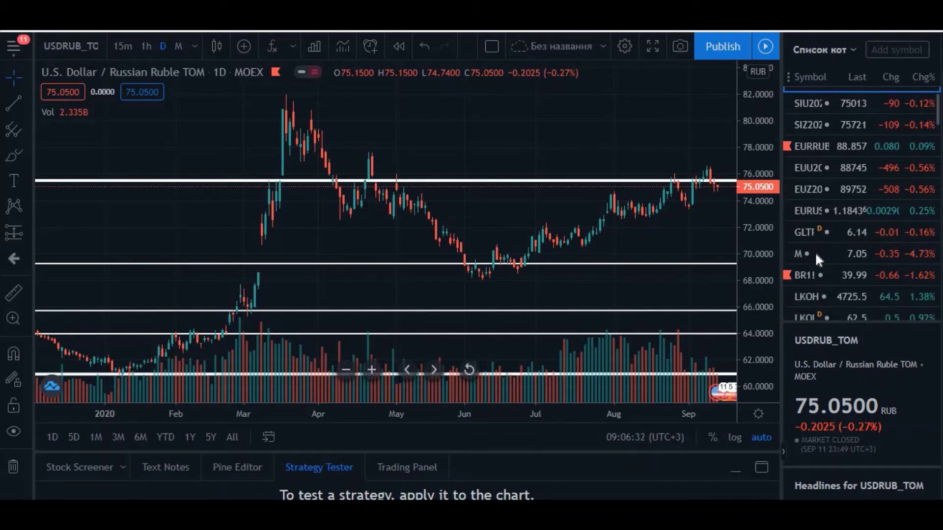
click(800, 274)
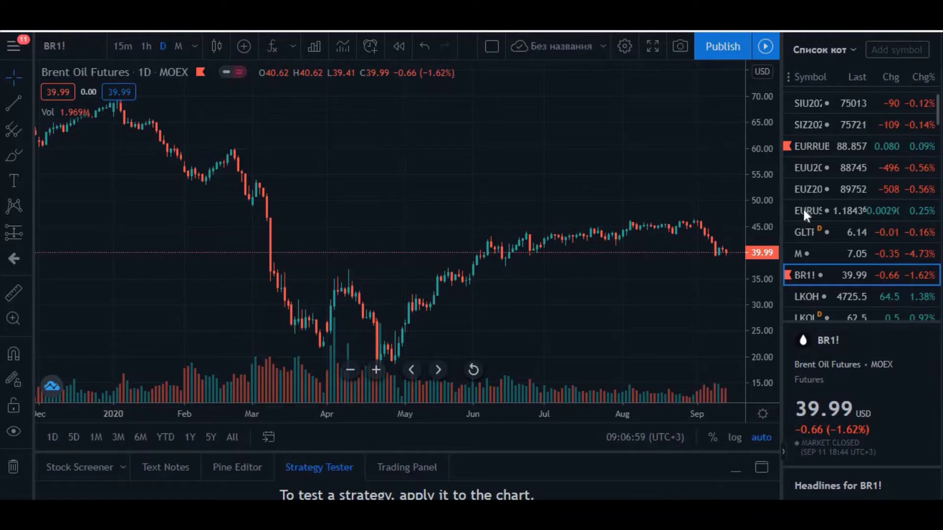
- Show the Euro / Russian Ruble (EURRUB) chart with its price scale compressed to cover a wider range
scroll(803, 210, up, 2)
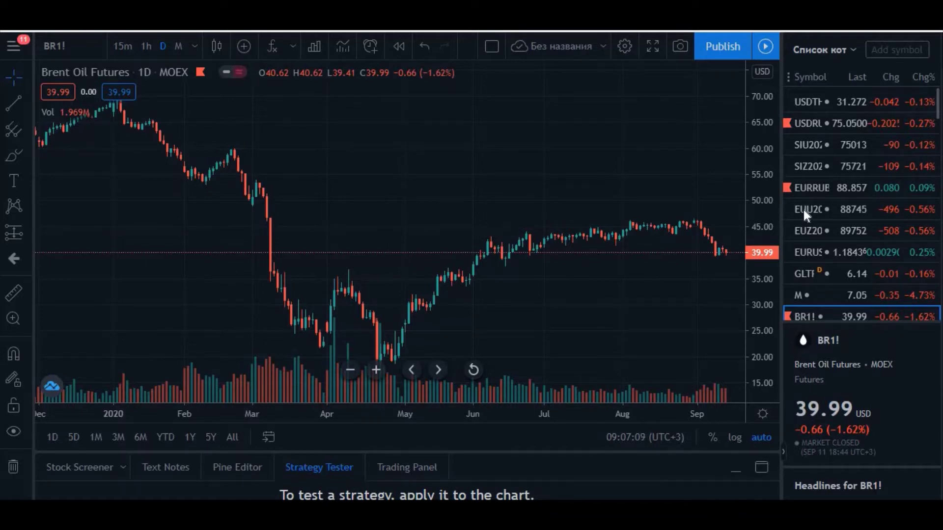
click(812, 186)
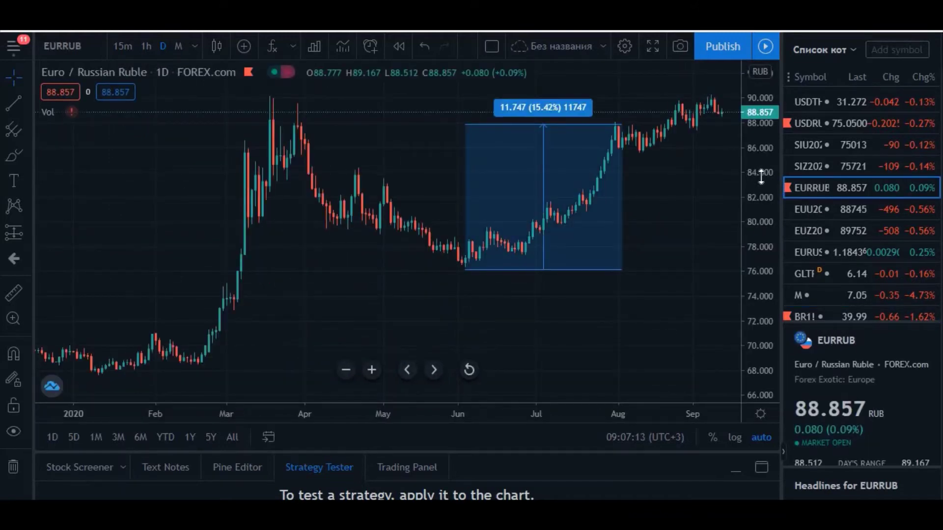
drag(758, 200, 753, 231)
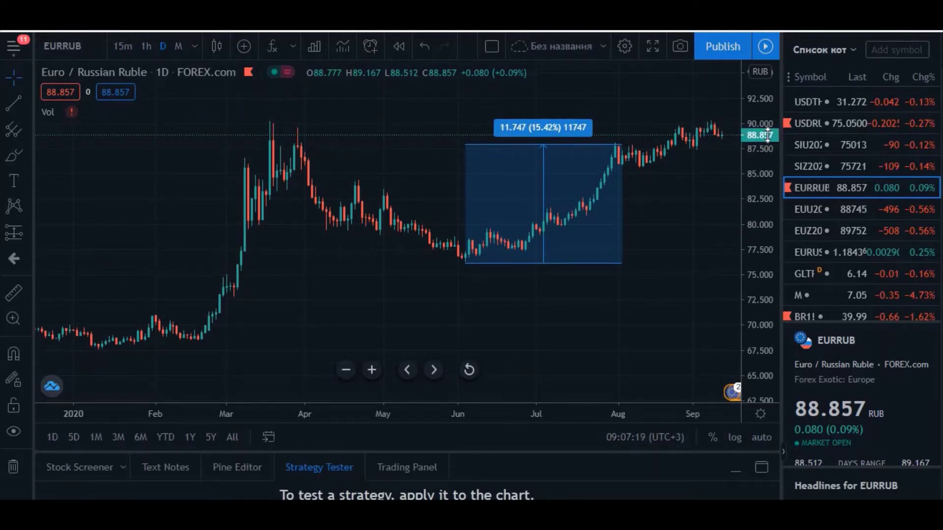
- Show the December 2020 euro-ruble futures (EUZ2020) chart with a compressed price scale and history back to mid-2019
click(804, 232)
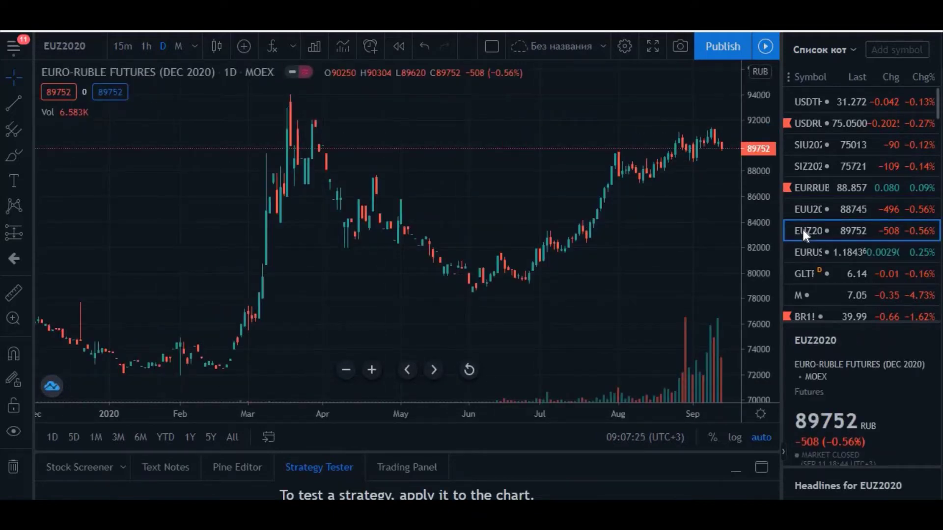
drag(751, 239, 750, 290)
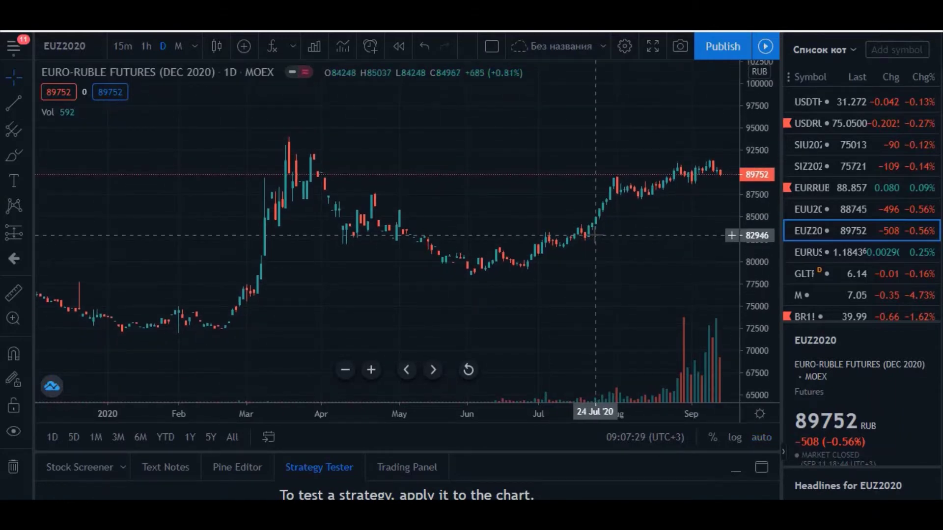
scroll(593, 236, down, 4)
drag(749, 212, 749, 226)
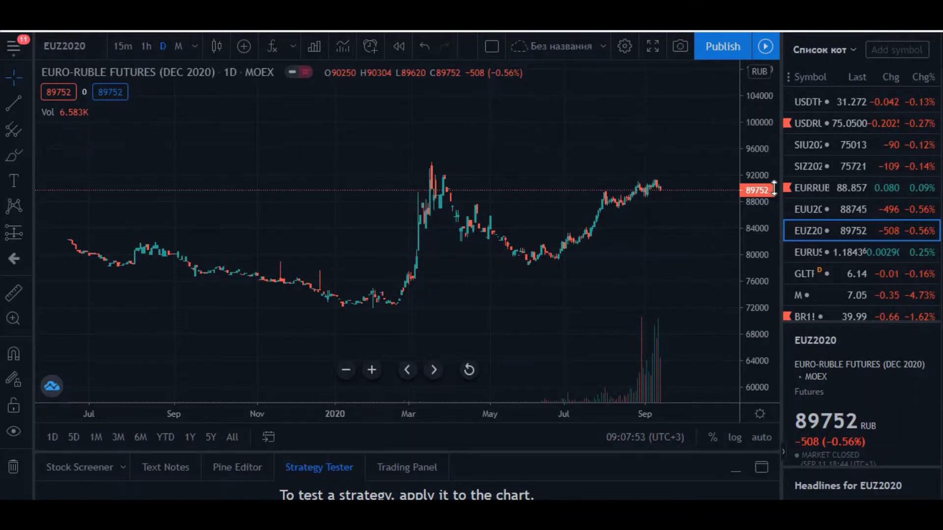
- Show the Globaltrans (GLTR) chart with a wider price range and the time axis focused on February to October 2020
scroll(856, 258, down, 3)
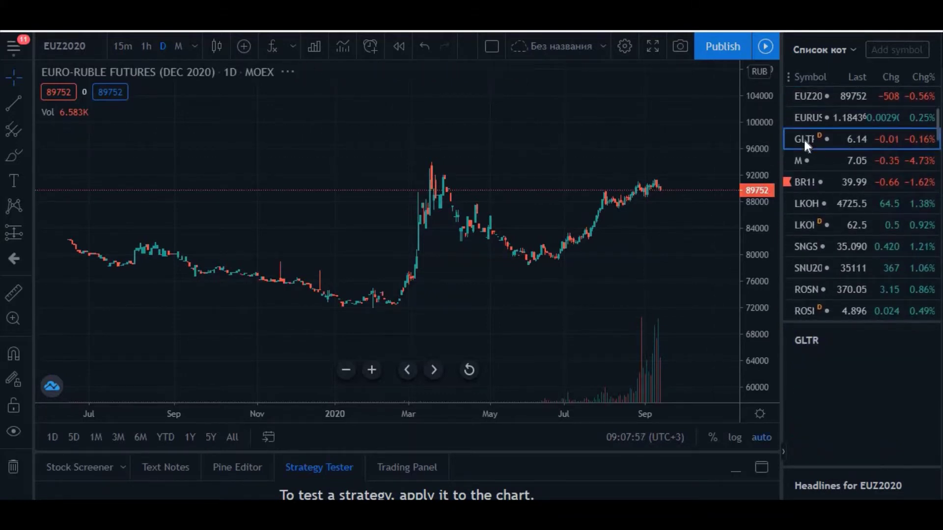
click(803, 138)
drag(766, 224, 763, 334)
scroll(660, 279, up, 4)
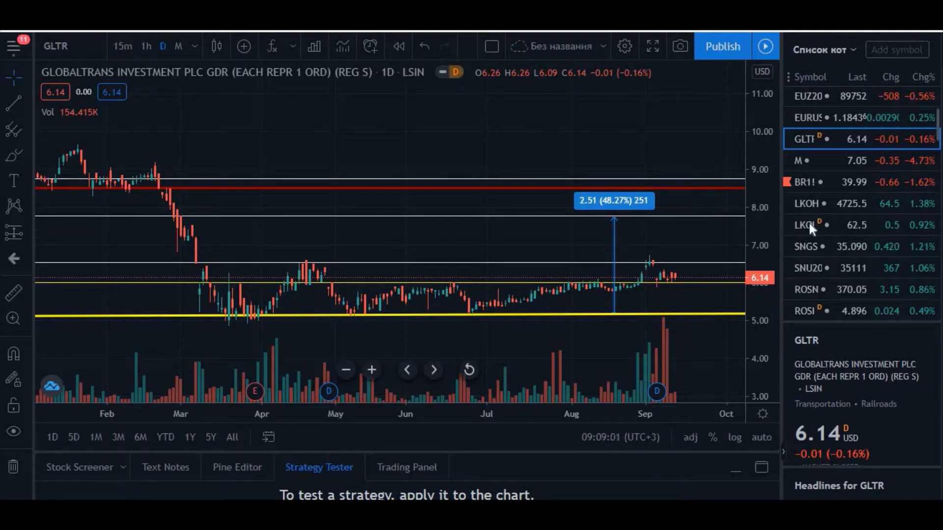
- Review the daily charts of LUKOIL (LKOH), Surgutneftegas (SNGS) and the September 2020 Surgutneftegas futures (SNU2020)
click(808, 203)
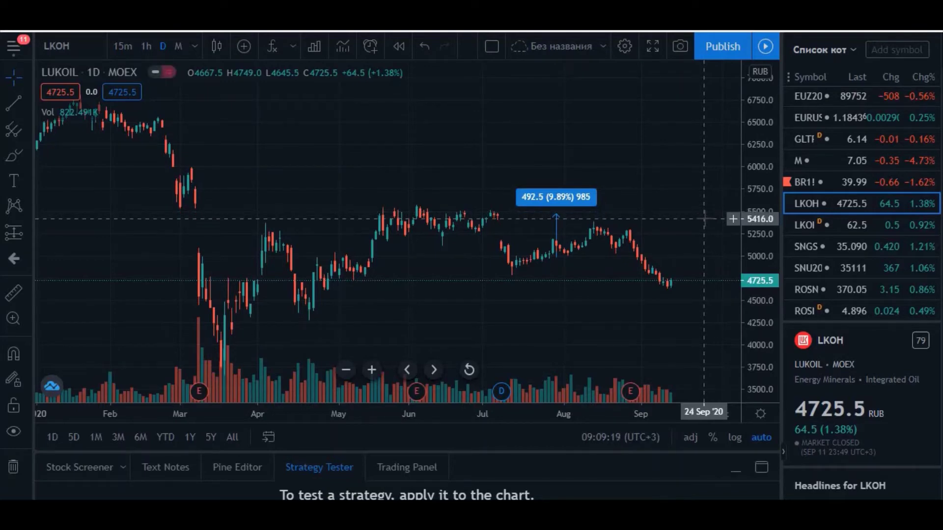
click(812, 248)
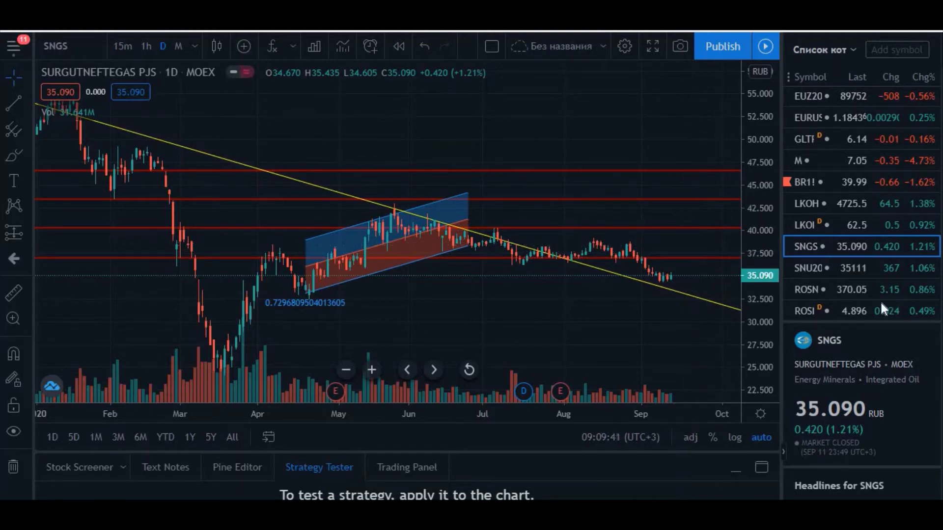
click(804, 268)
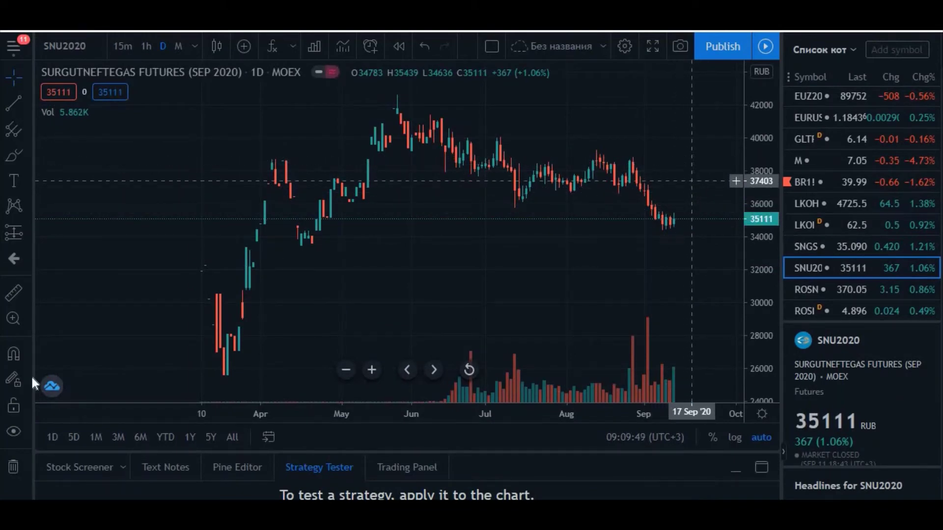
- Place a Price Range measurement beside the latest candles on the Surgutneftegas futures chart, and delete it
click(15, 232)
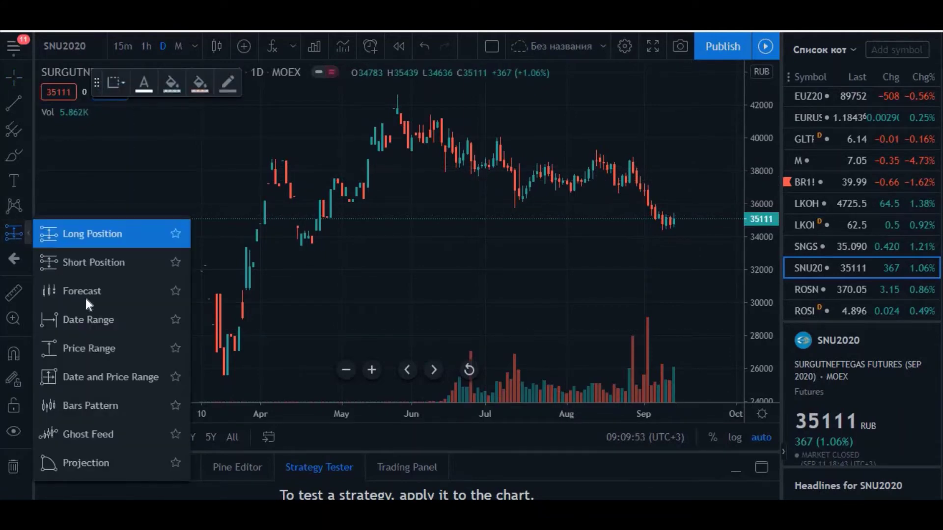
click(102, 349)
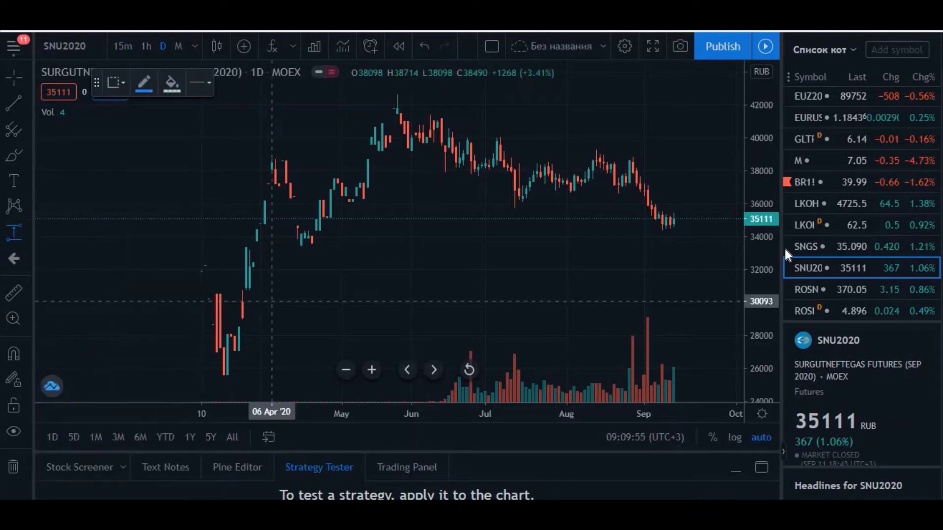
click(692, 164)
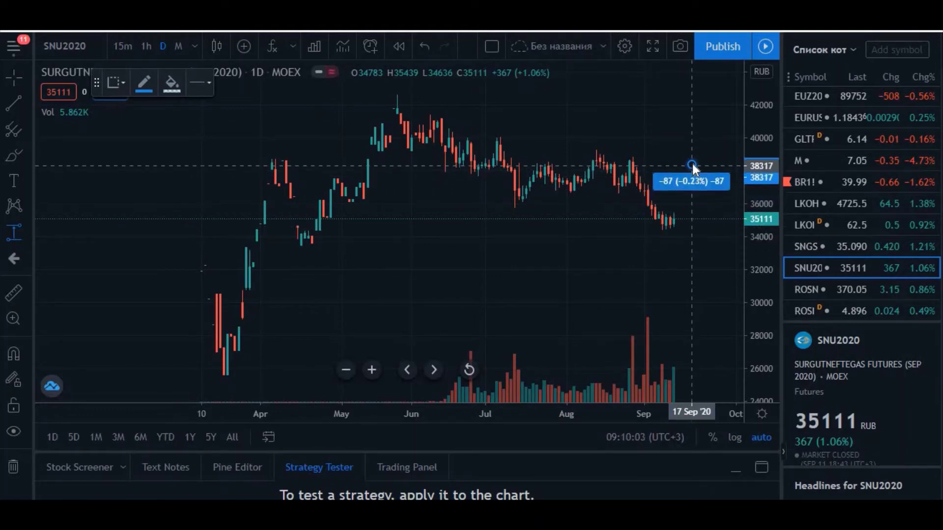
click(678, 131)
key(Delete)
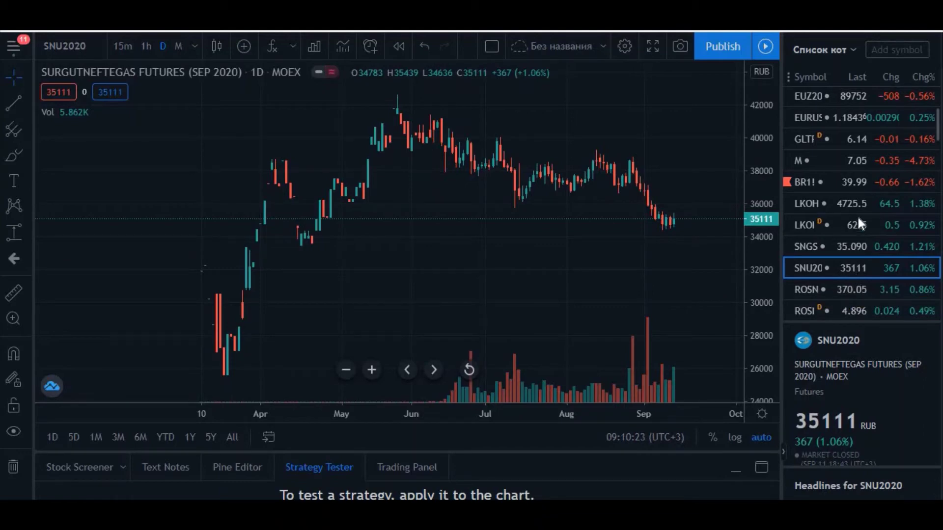
- View the Sberbank (SBER) chart with a compressed price scale, followed by the VTB (VTBR) chart
scroll(831, 262, down, 3)
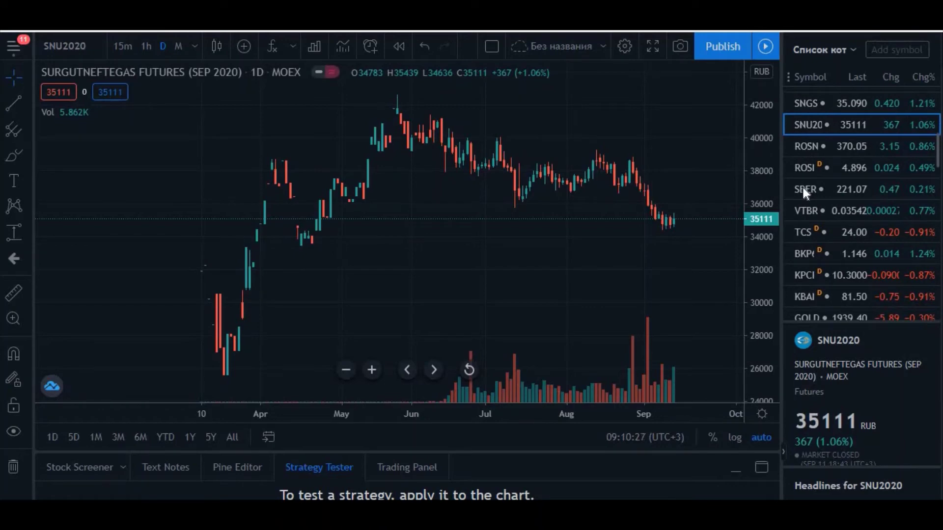
click(803, 188)
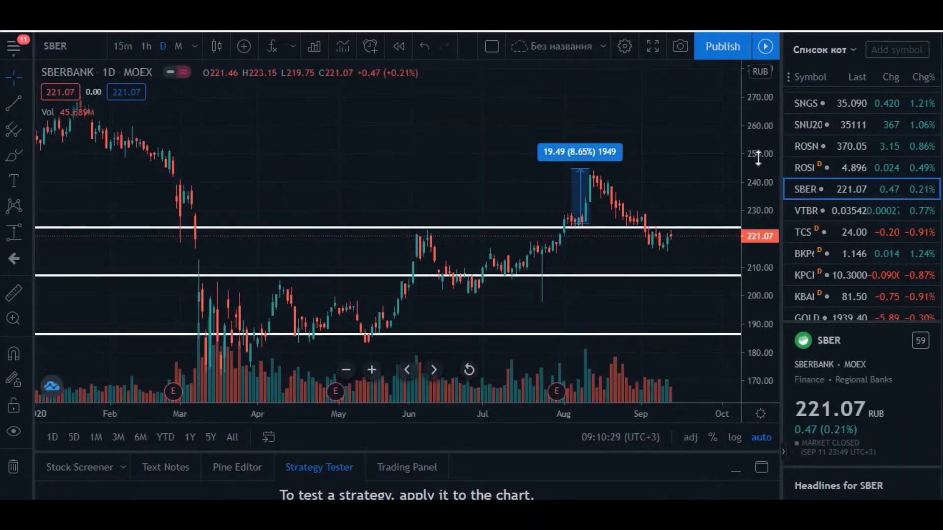
drag(758, 210, 758, 235)
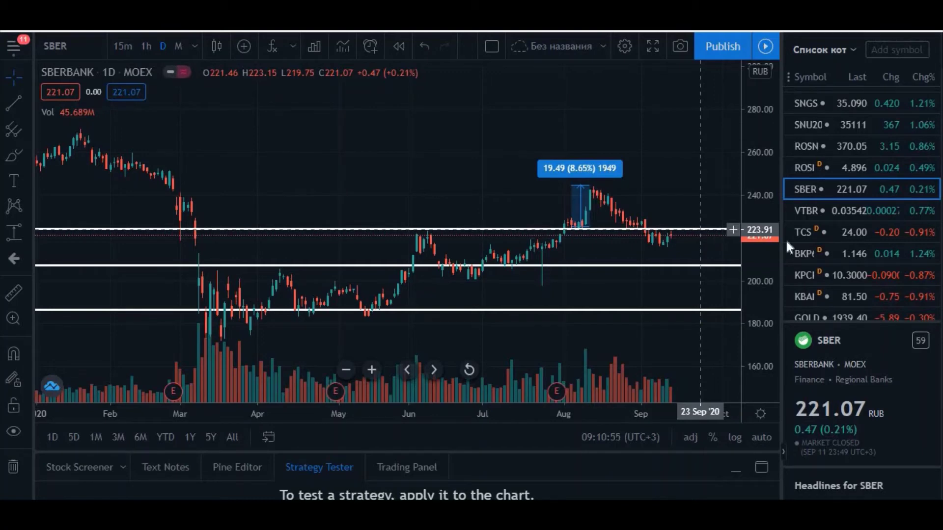
scroll(845, 261, down, 1)
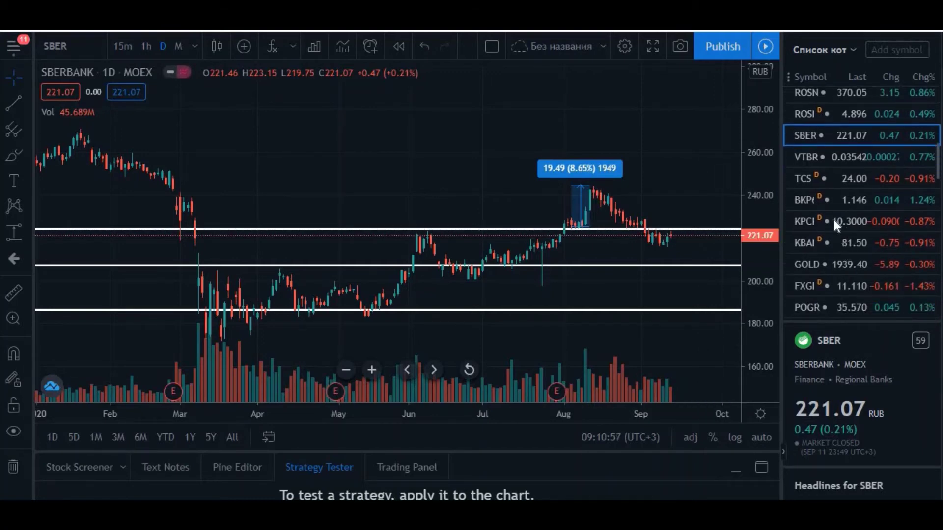
click(807, 158)
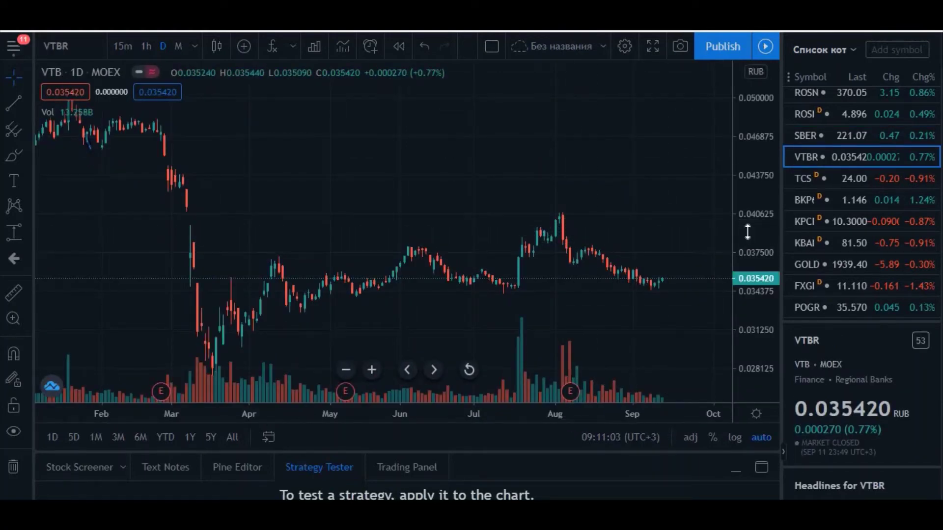
- Show the GOLD chart with a compressed price scale and enough history to reach back to August 2019
scroll(822, 241, down, 2)
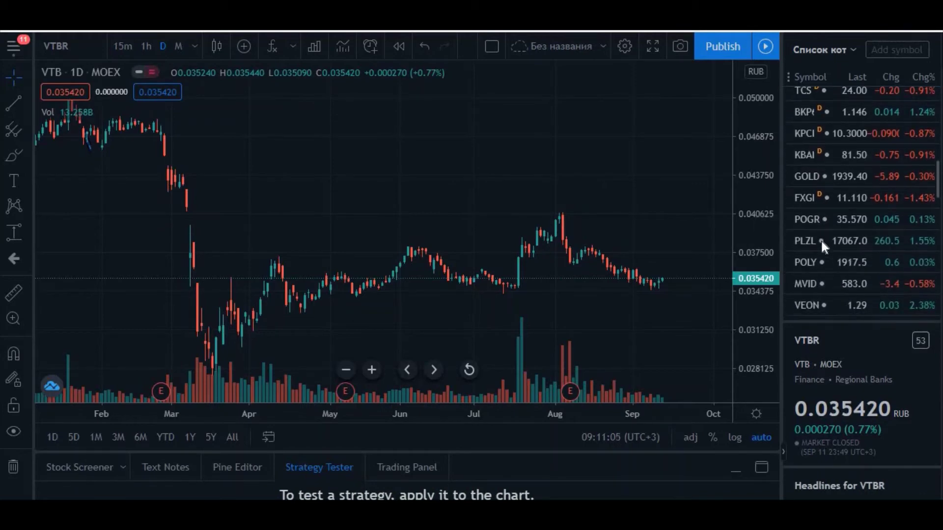
click(802, 175)
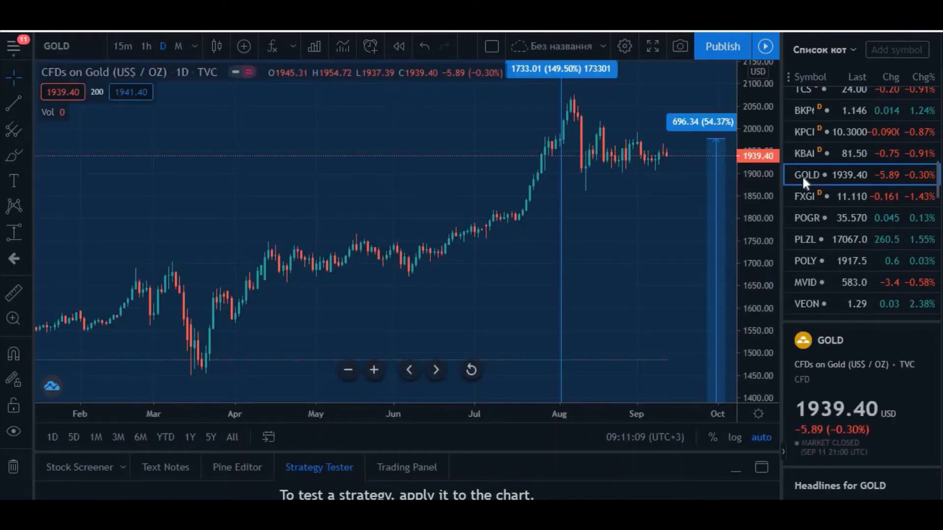
drag(760, 237, 759, 339)
scroll(589, 288, down, 2)
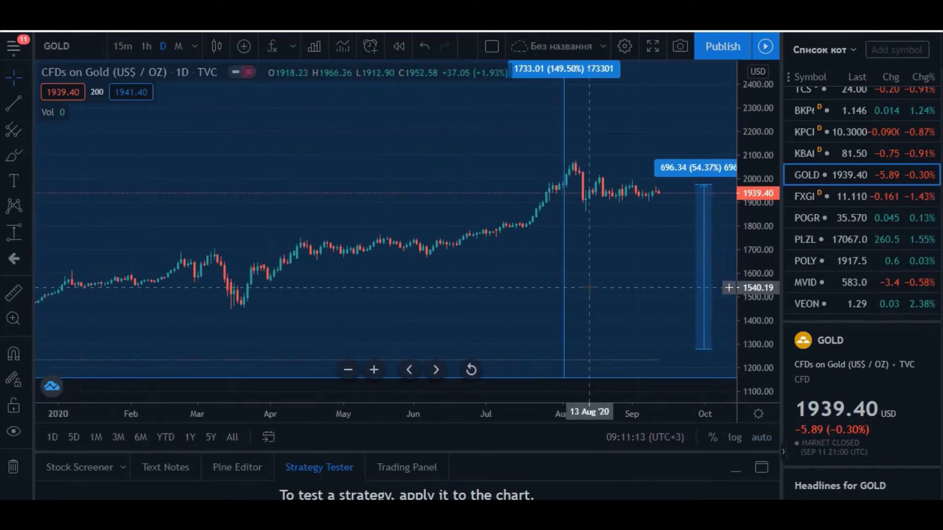
scroll(590, 288, down, 3)
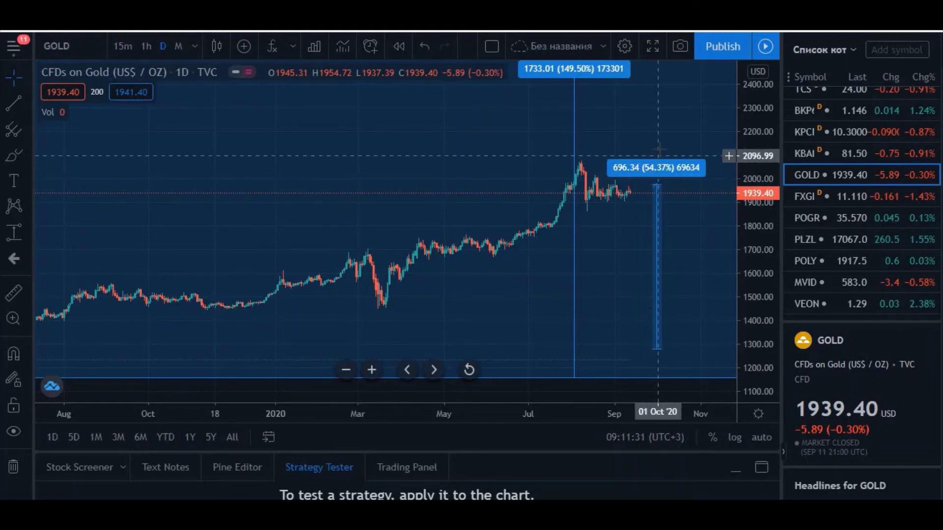
- Show the Petropavlovsk (POGR) chart with its price scale compressed so more of the rising trend line fits
click(813, 216)
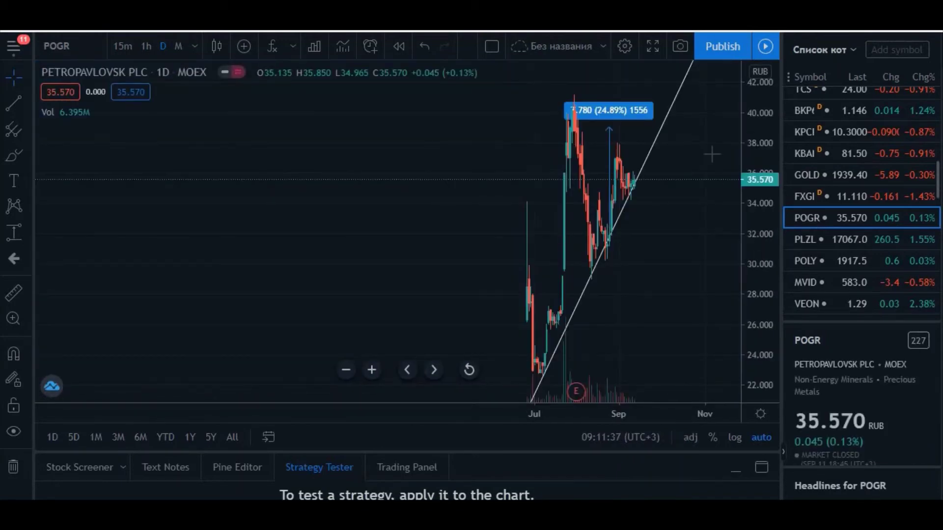
drag(761, 160, 749, 393)
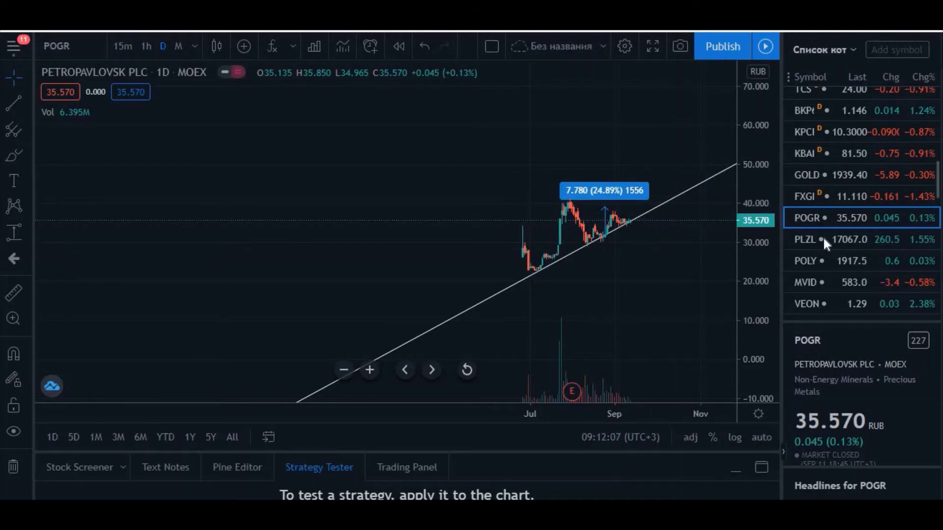
- Find VEON further down the watchlist and open its chart
scroll(813, 238, down, 3)
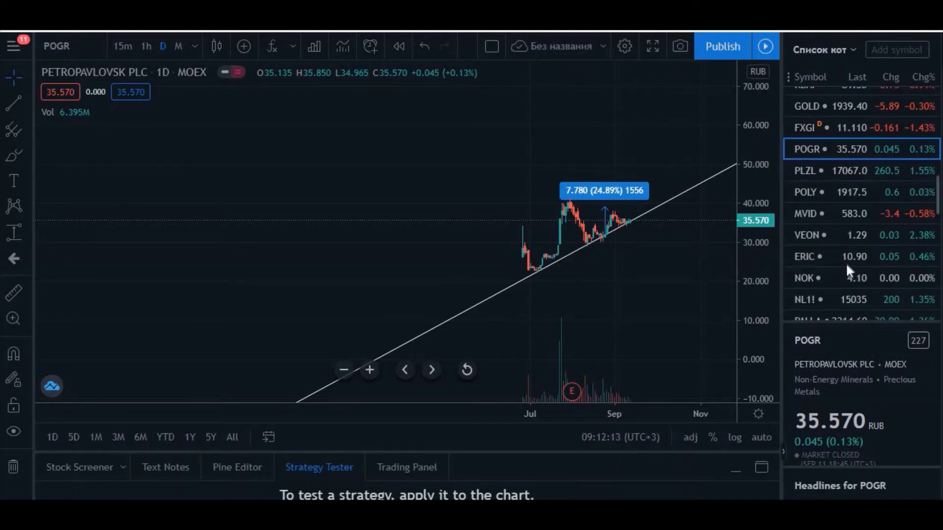
scroll(845, 262, down, 5)
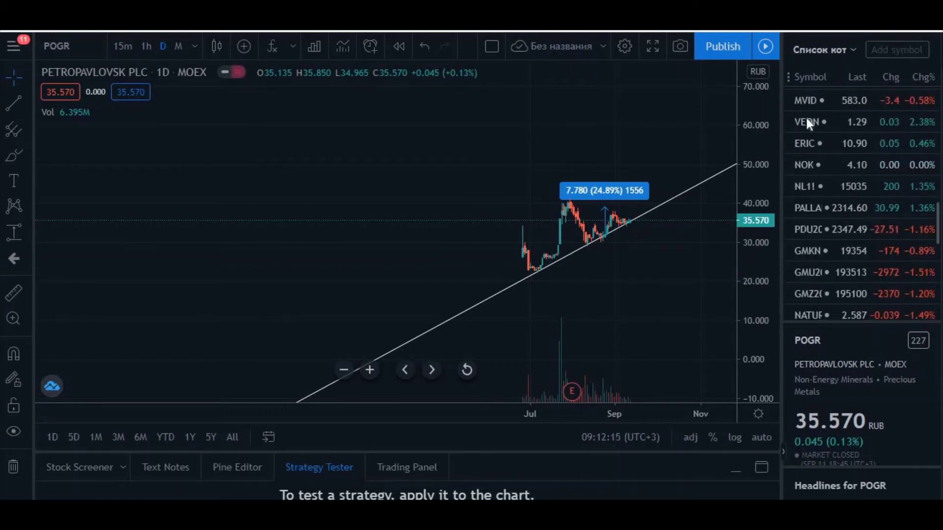
click(810, 121)
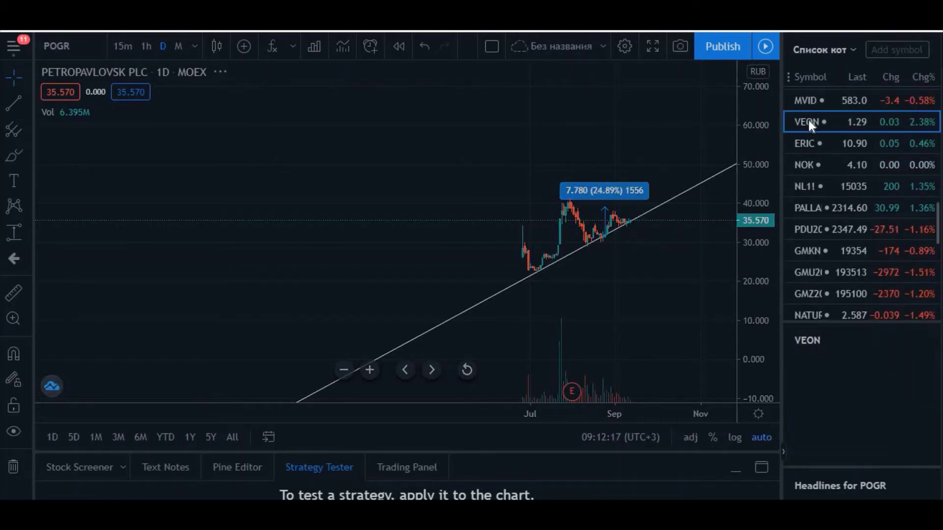
- Compress the VEON chart's price scale, and show the Norilsk Nickel December 2020 futures (GMZ2020) chart with a compressed price scale
drag(768, 191, 764, 295)
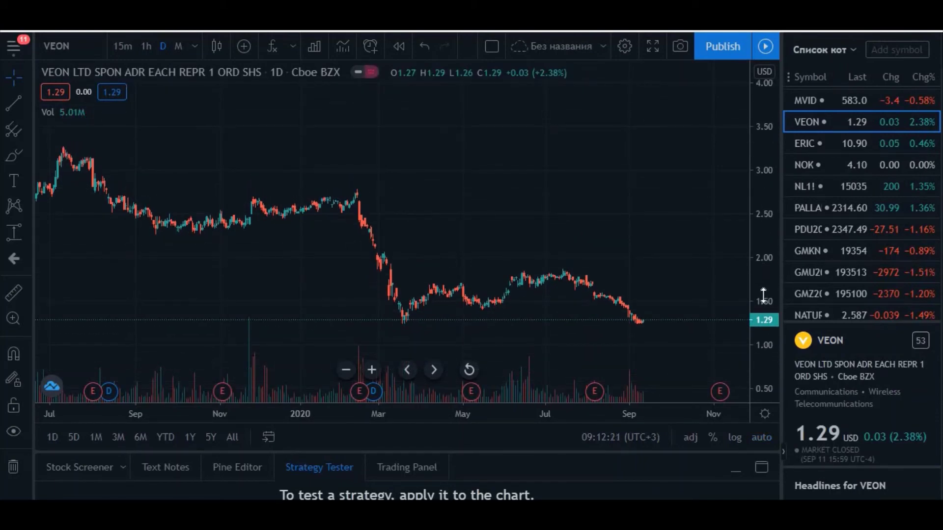
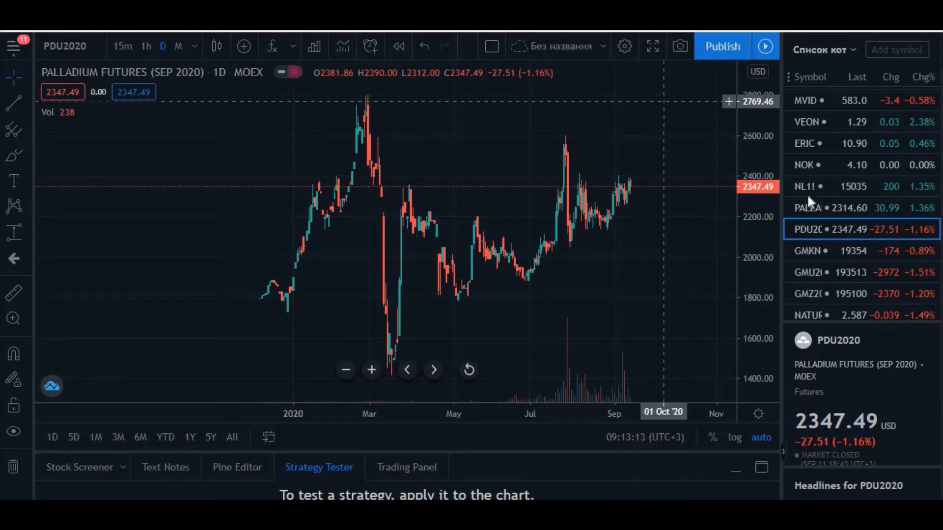
scroll(859, 252, down, 3)
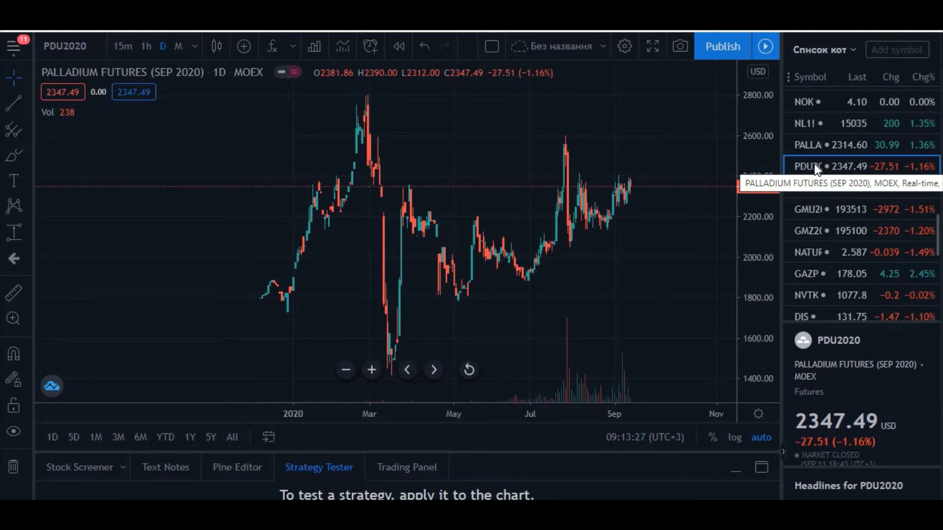
click(811, 231)
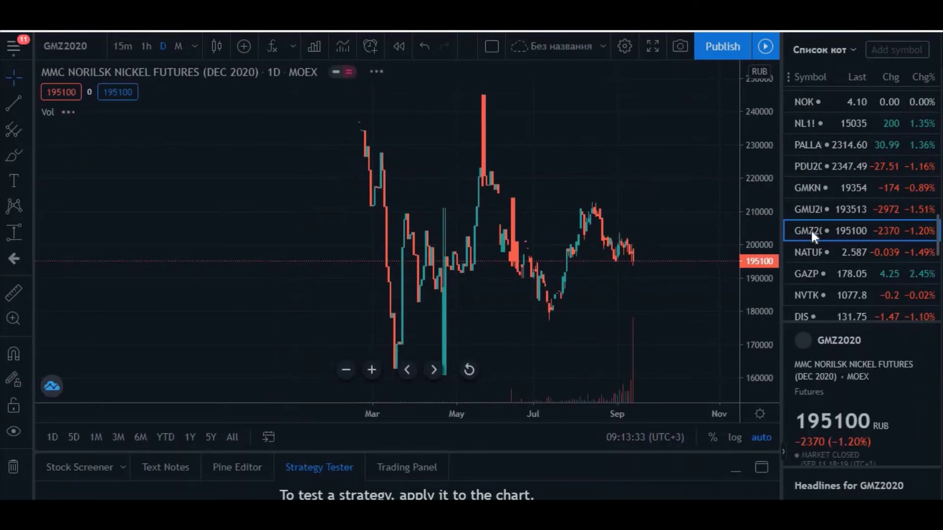
drag(764, 207, 758, 263)
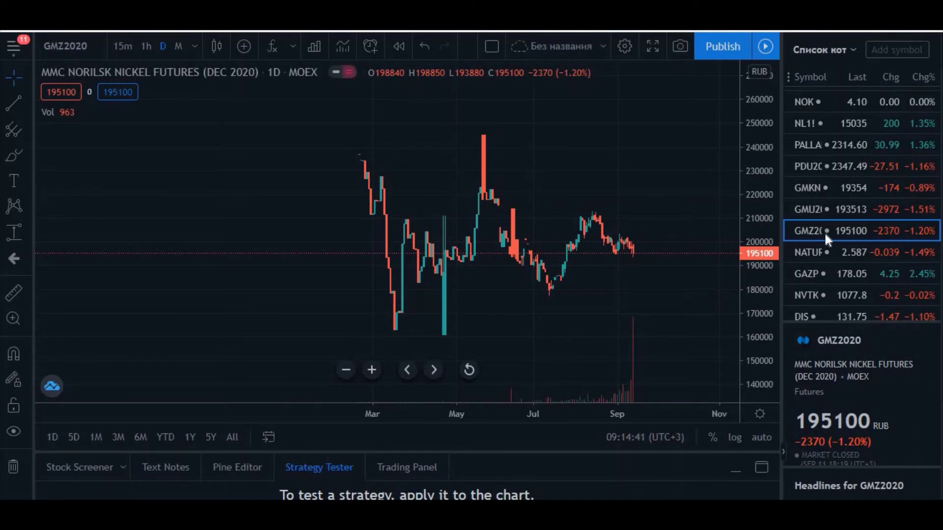
- Find Gazprom (GAZP) further down the watchlist and show its chart with a compressed price scale
scroll(875, 290, down, 2)
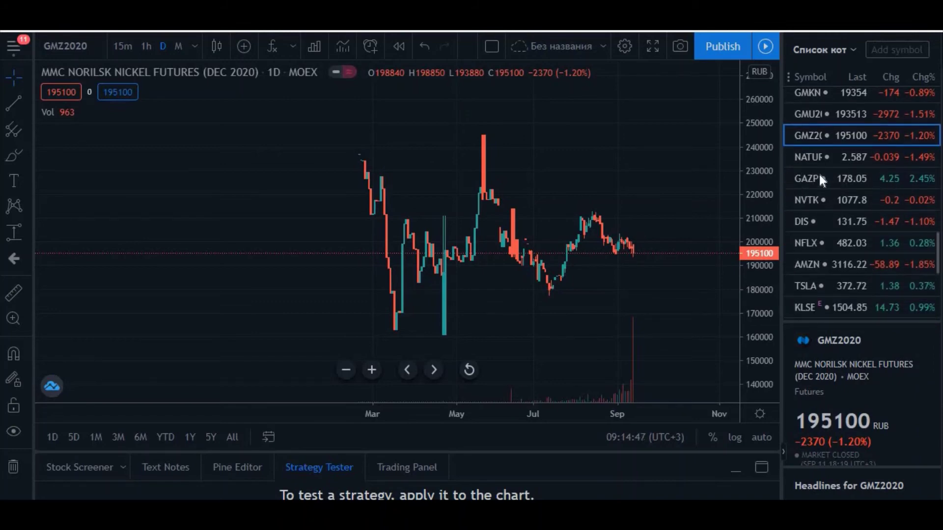
click(805, 176)
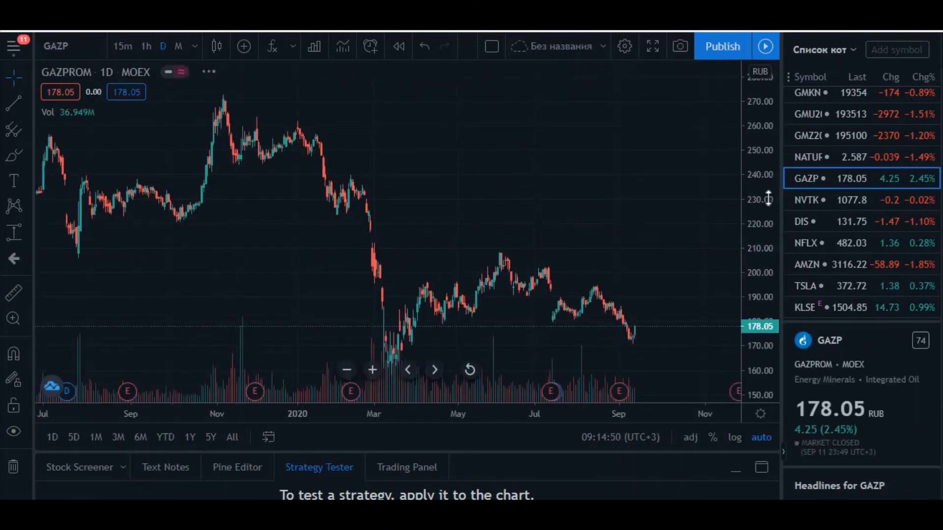
drag(766, 267, 766, 304)
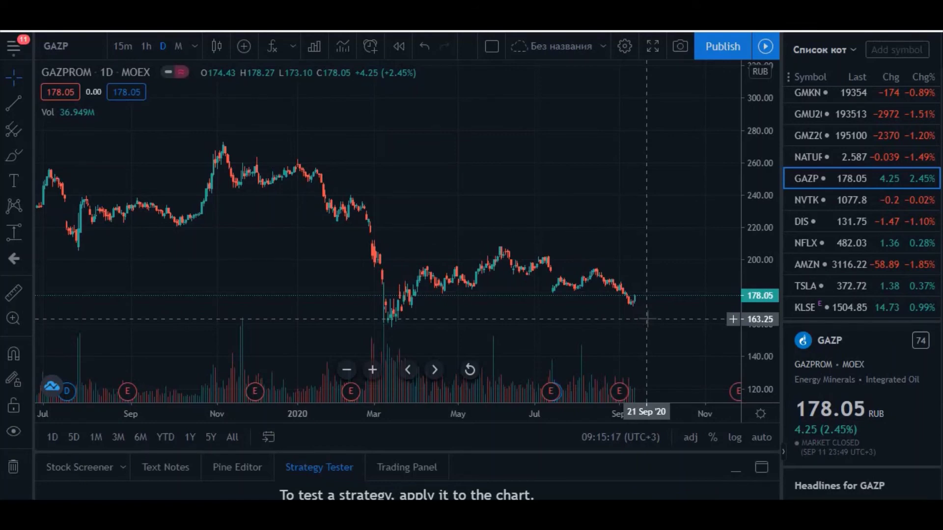
- Show the NATURALGAS chart on the daily and monthly intervals, compressing the price scale on each to fit more price range
click(807, 154)
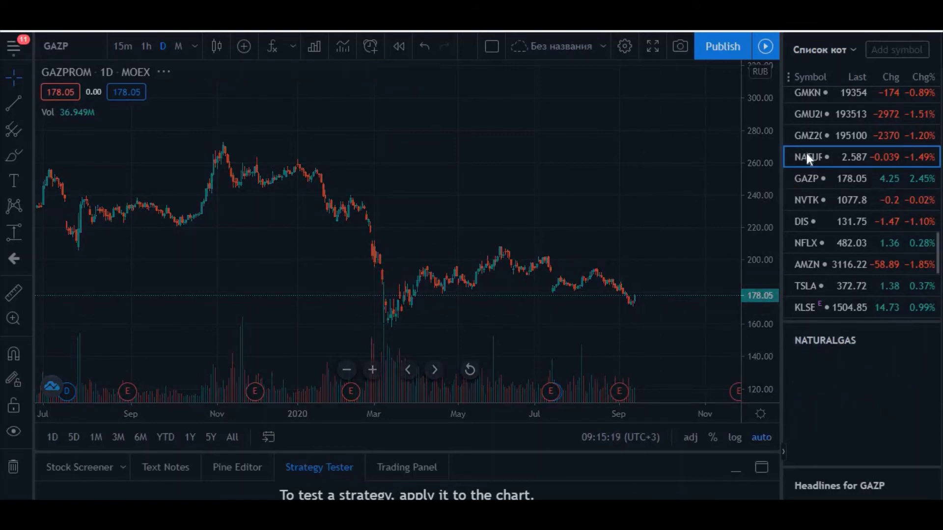
drag(759, 195, 766, 376)
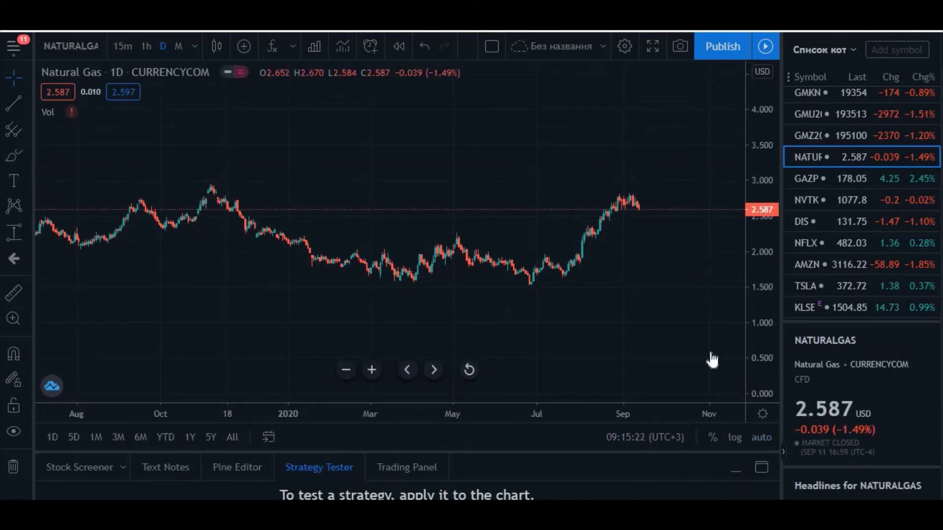
click(179, 48)
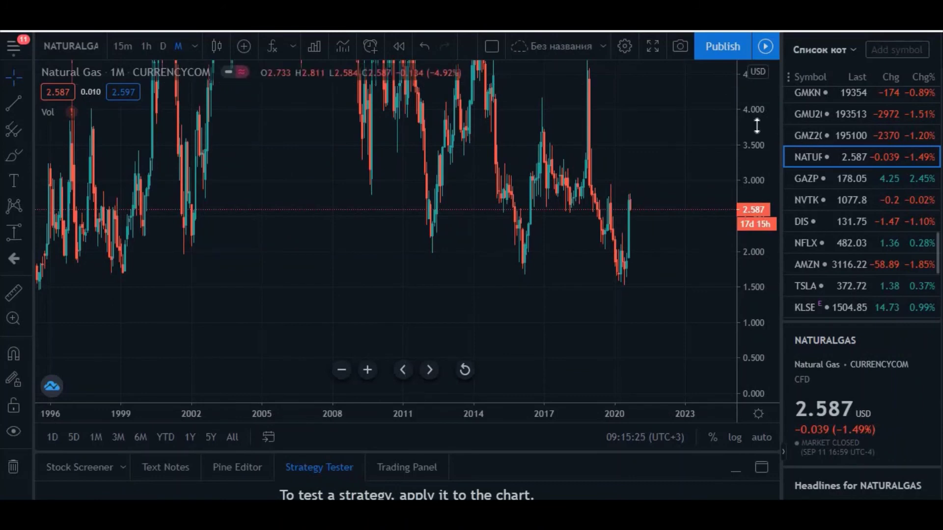
drag(744, 236, 751, 399)
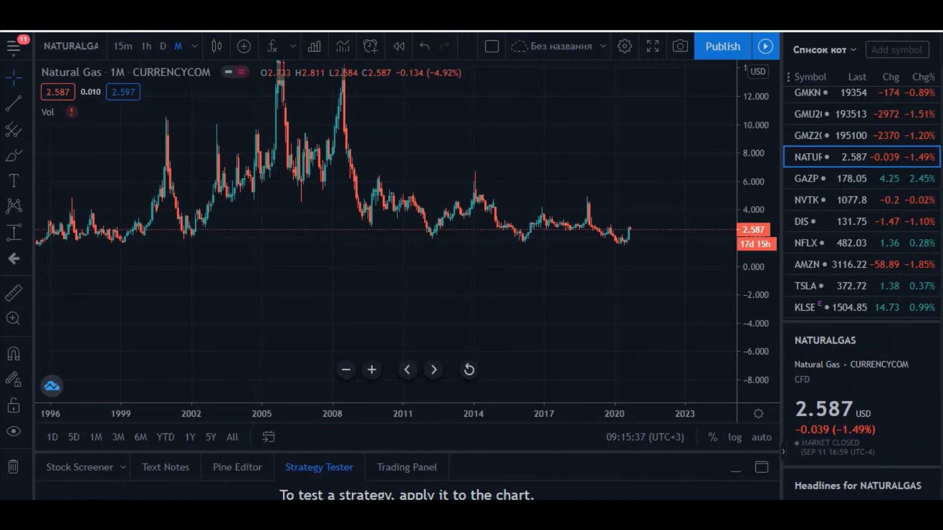
- Return the natural gas chart to the daily interval with a stretched price scale, and reopen the Gazprom (GAZP) chart
click(163, 47)
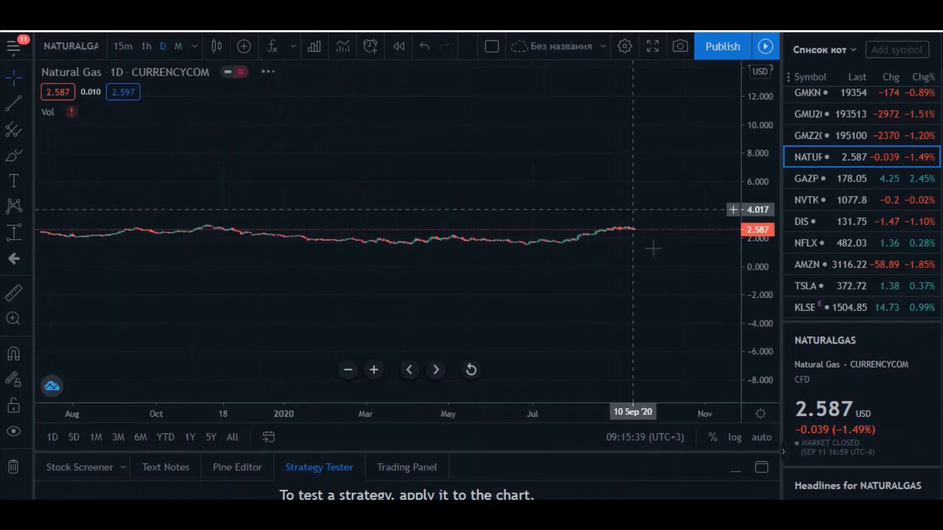
drag(764, 352, 769, 106)
click(812, 178)
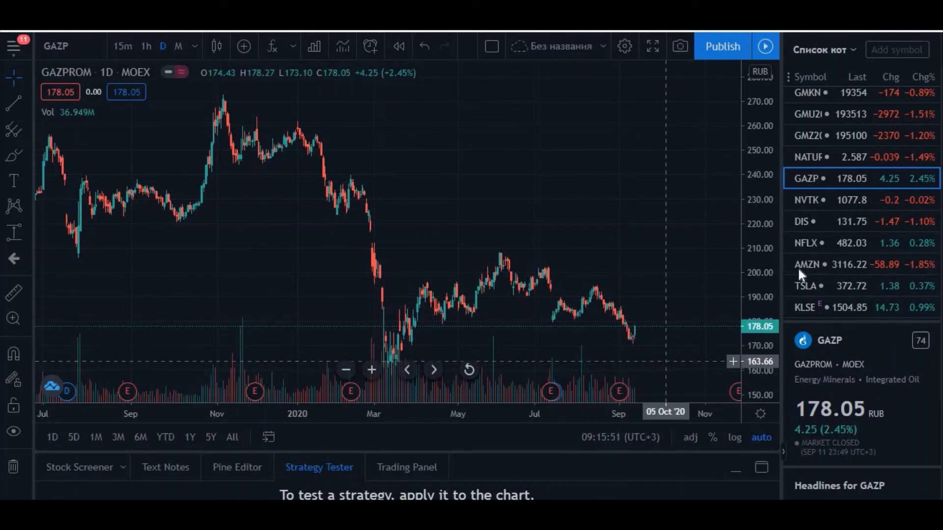
- Find Yandex (YNDX) further down the watchlist, show its chart with a compressed price scale, and view its October 2020 earnings details
scroll(812, 262, down, 1)
scroll(810, 259, down, 3)
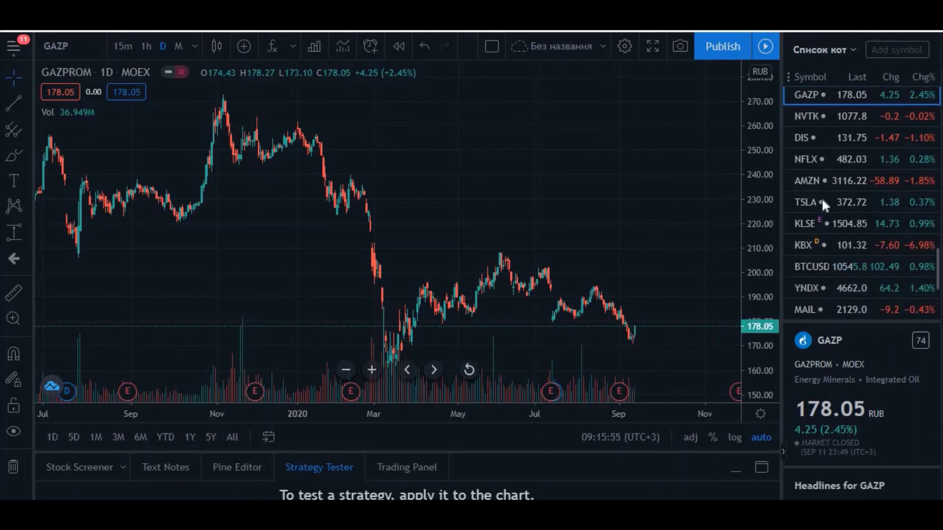
scroll(822, 200, down, 3)
scroll(822, 199, down, 5)
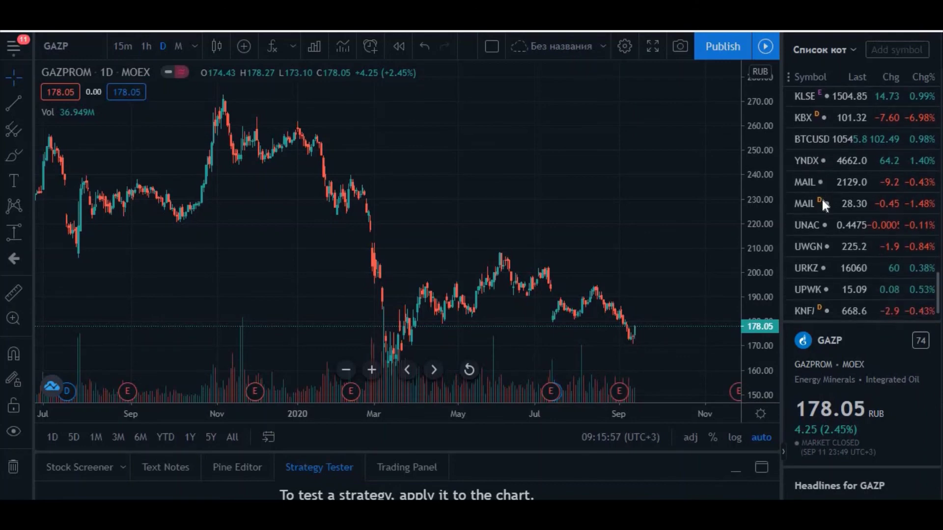
click(802, 132)
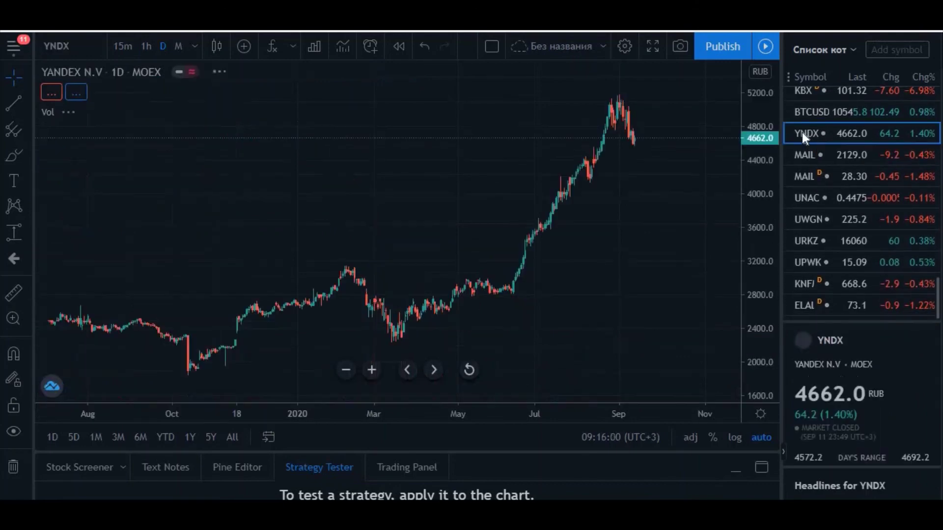
drag(765, 195, 760, 311)
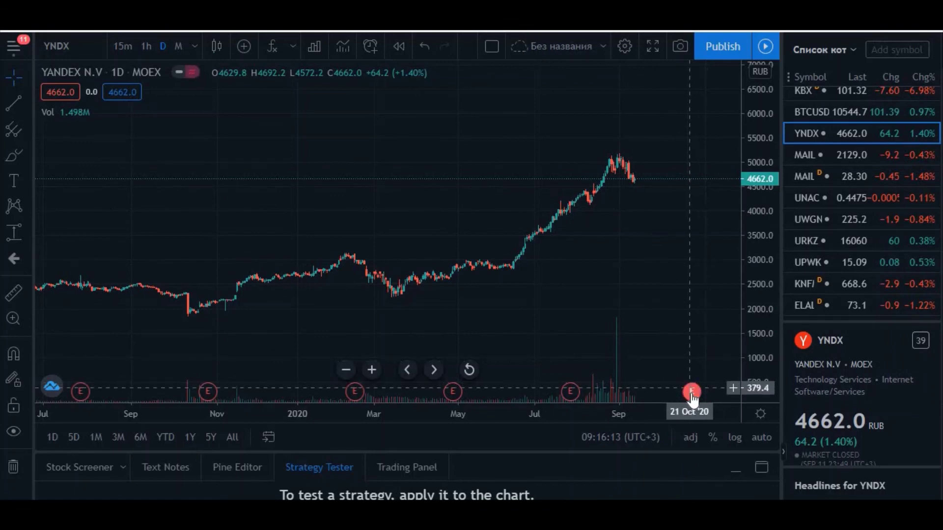
mouse_move(691, 392)
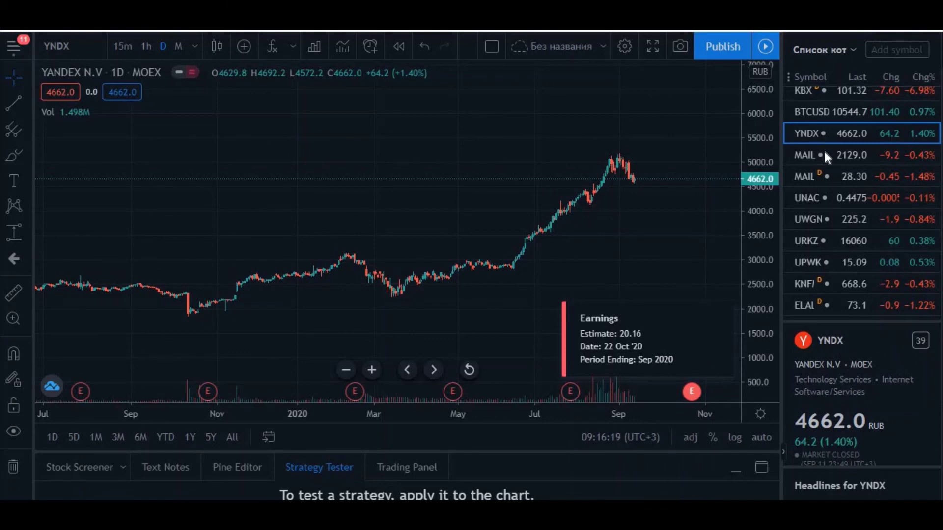
- View the MOEX and London (LSIN) charts of Mail.ru Group (MAIL), each with a compressed price scale
click(801, 154)
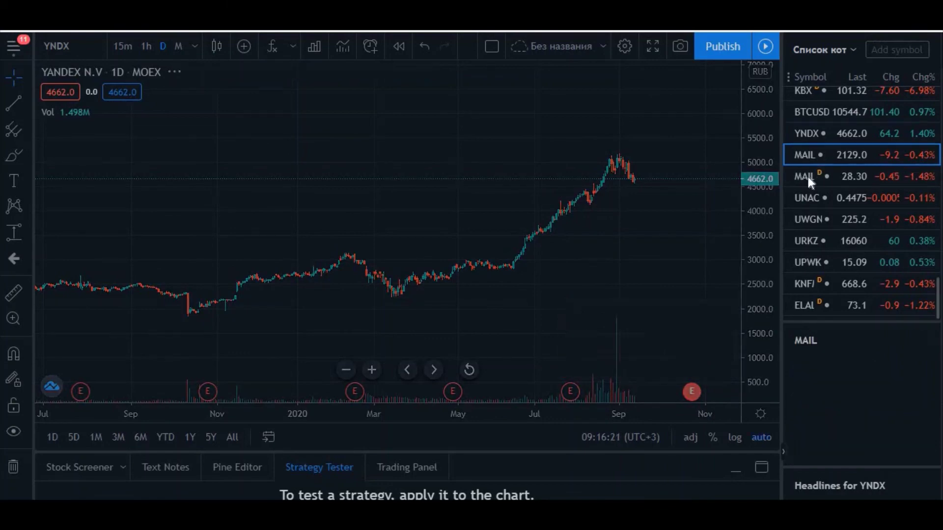
drag(757, 127, 755, 290)
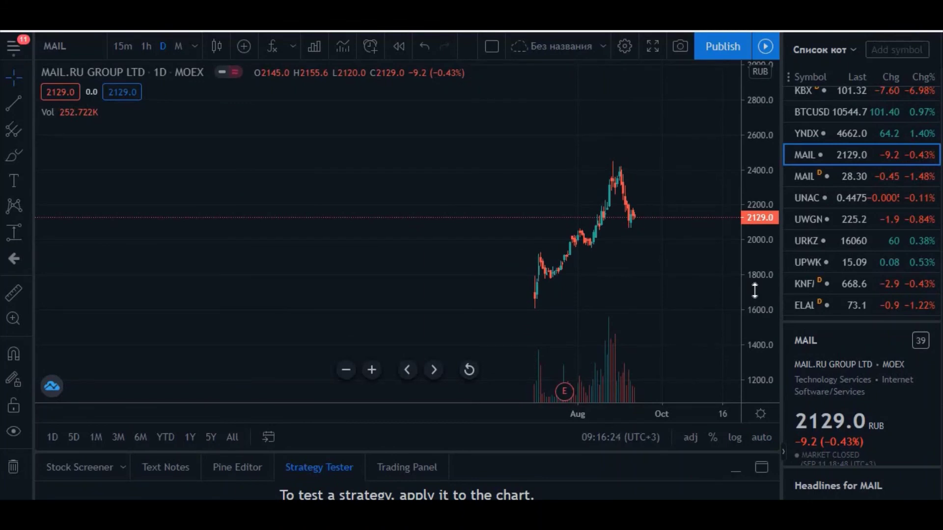
click(798, 177)
drag(765, 207, 756, 270)
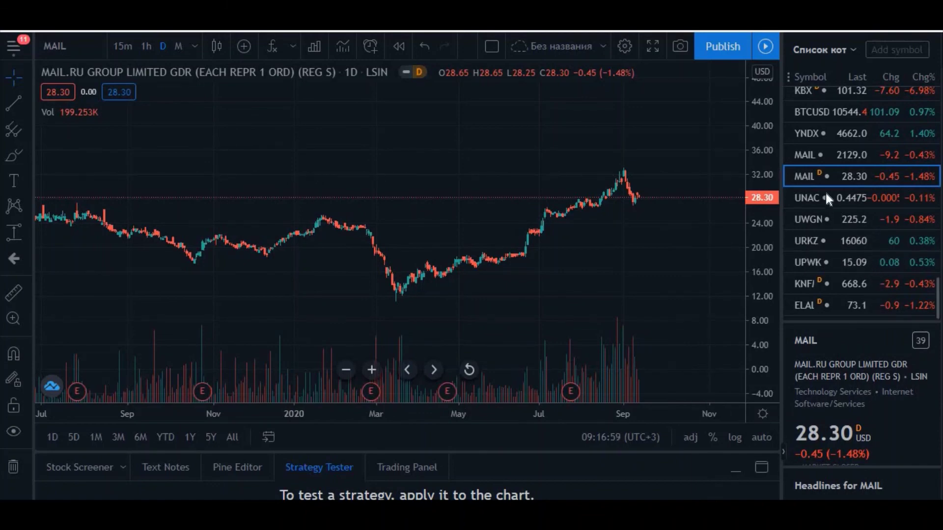
- Look up ALRS, show the MOEX Alrosa stock chart with a compressed price scale, and view its August 2020 earnings details
click(78, 45)
text(ALRS)
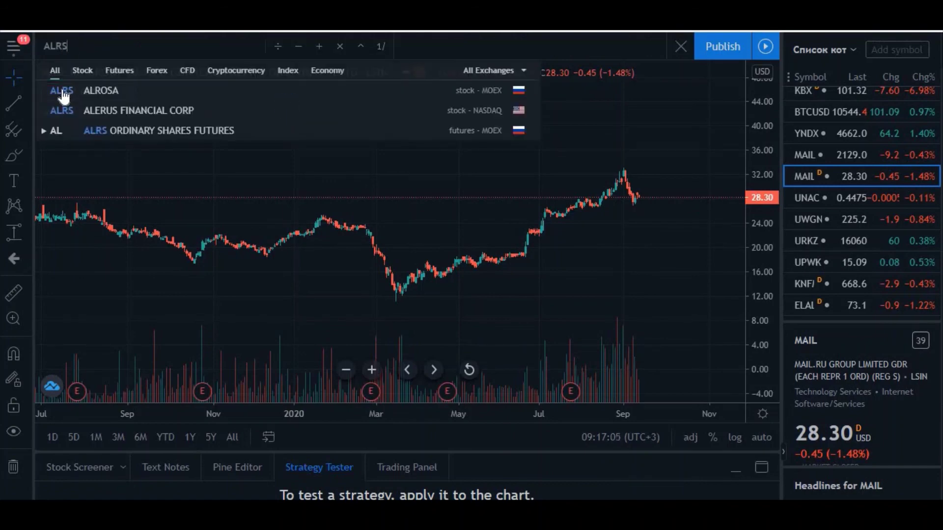
click(64, 92)
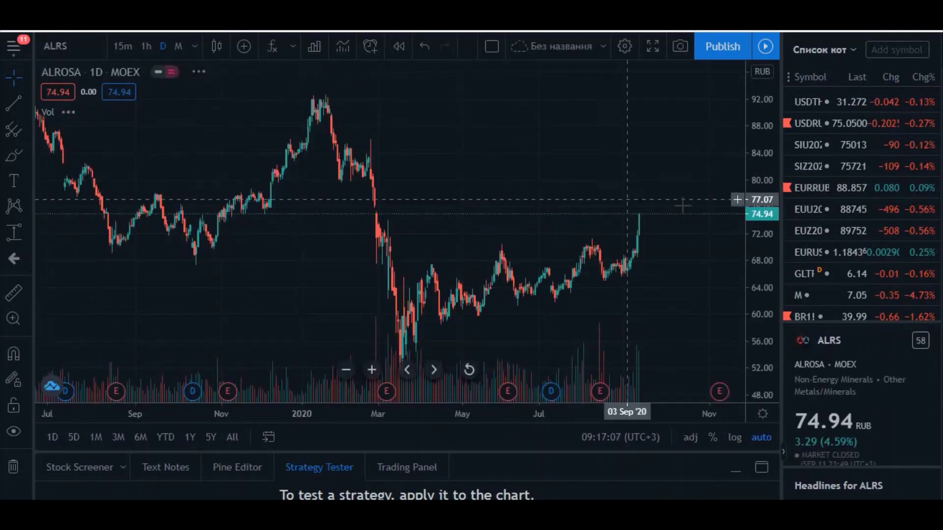
drag(762, 184, 776, 293)
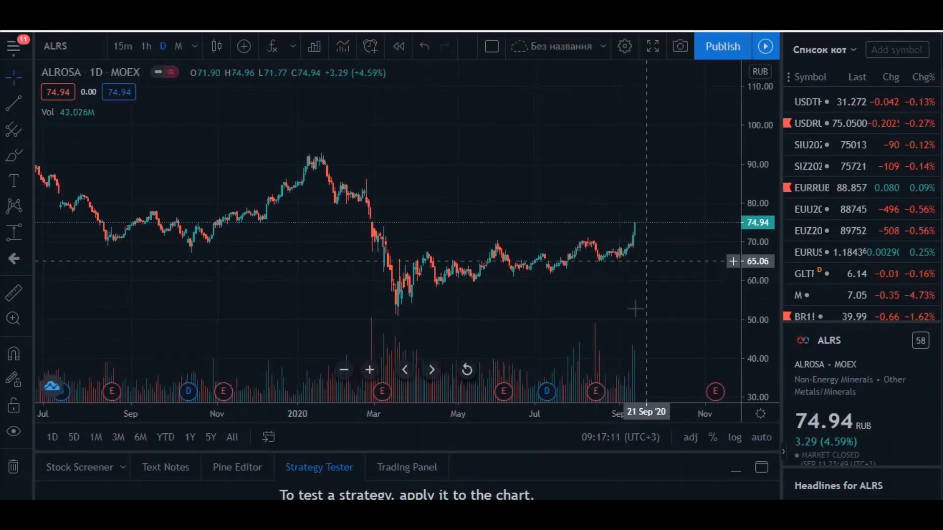
mouse_move(597, 393)
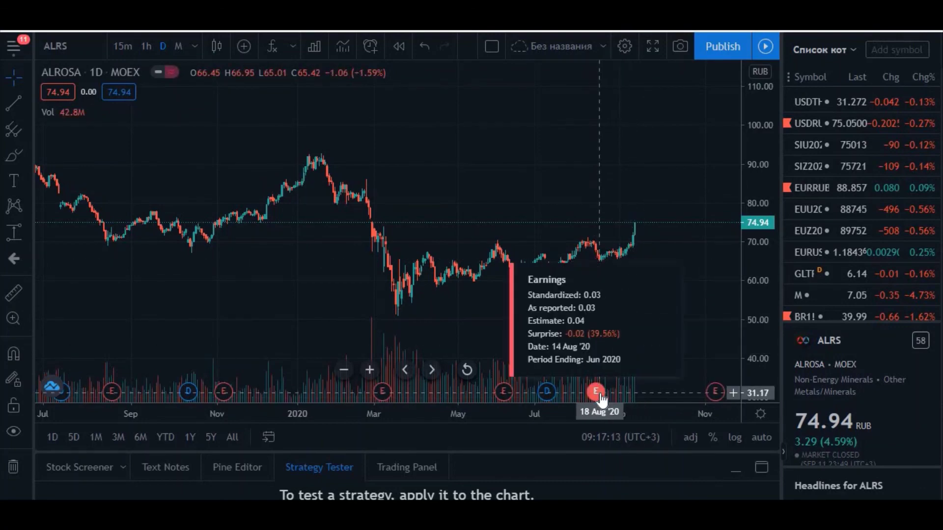